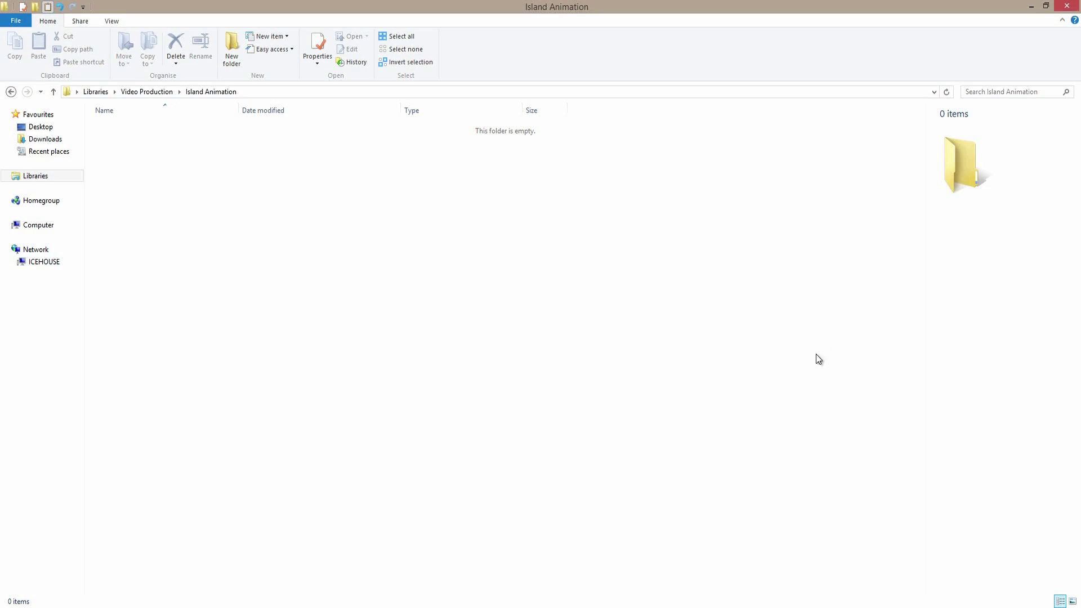
Step: Create a new folder named 'Maya Models' inside Island Animation, then switch to Mineways
right_click(325, 268)
mouse_move(374, 408)
left_click(485, 409)
type("Maya Models")
key("Return")
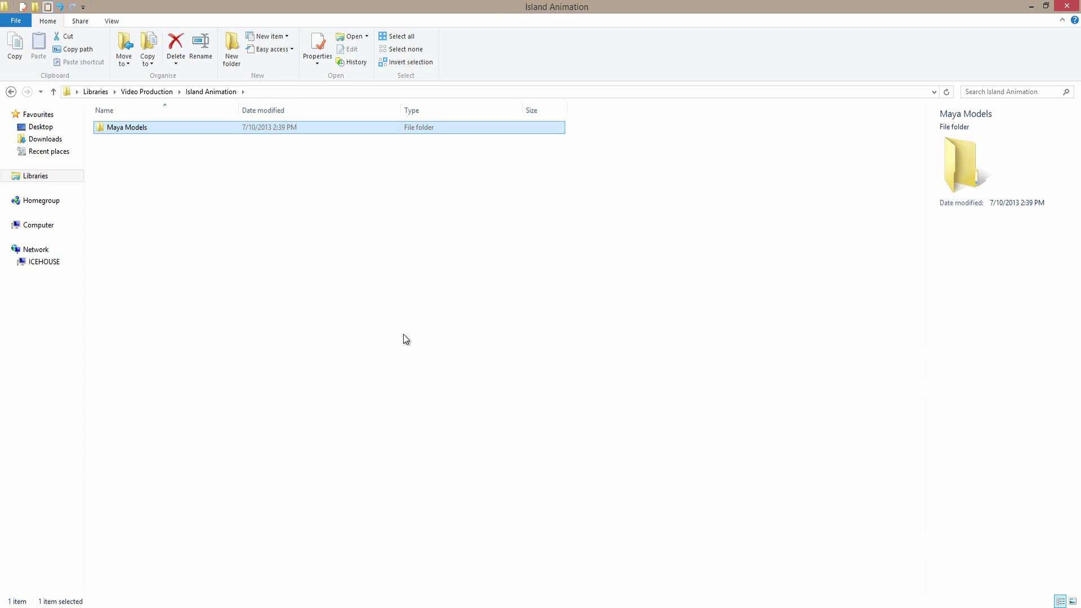
left_click(403, 291)
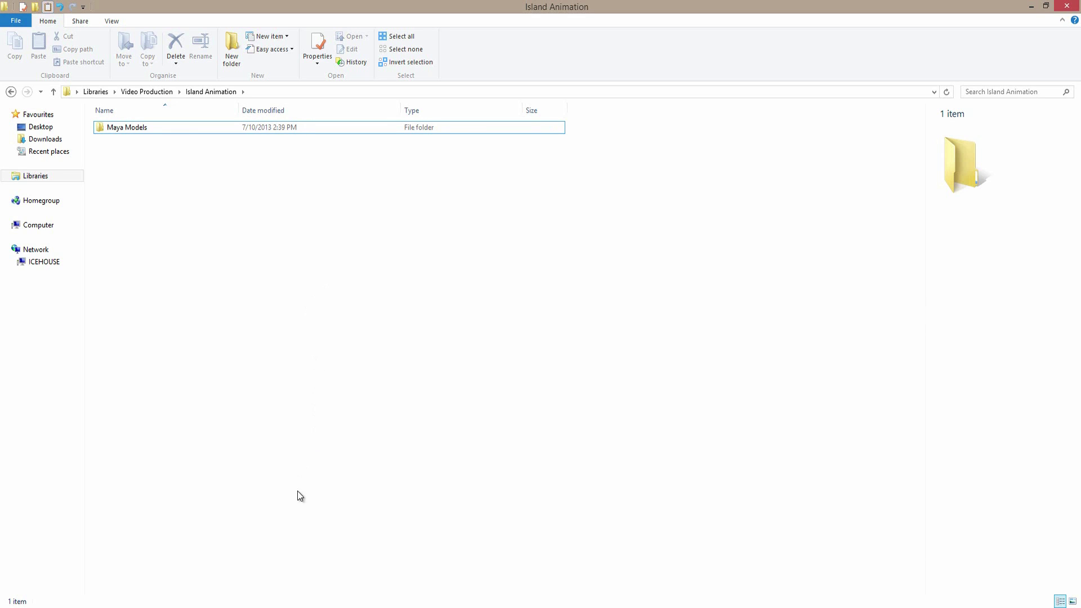
left_click(254, 601)
Step: Maximize Mineways and load the MapEdge world
left_click_drag(244, 107, 378, 1)
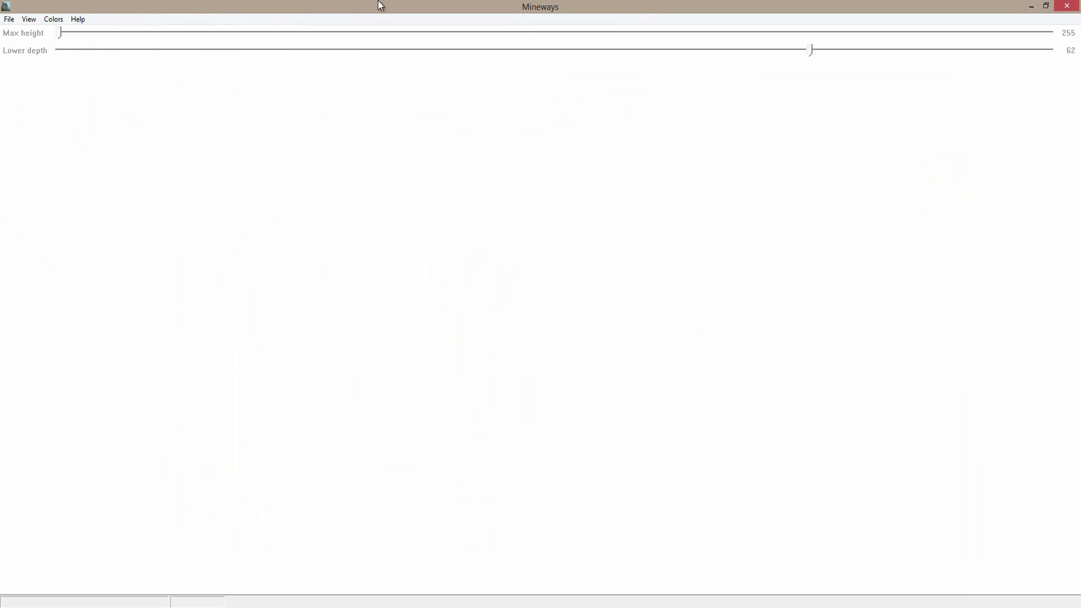
left_click(15, 27)
mouse_move(28, 20)
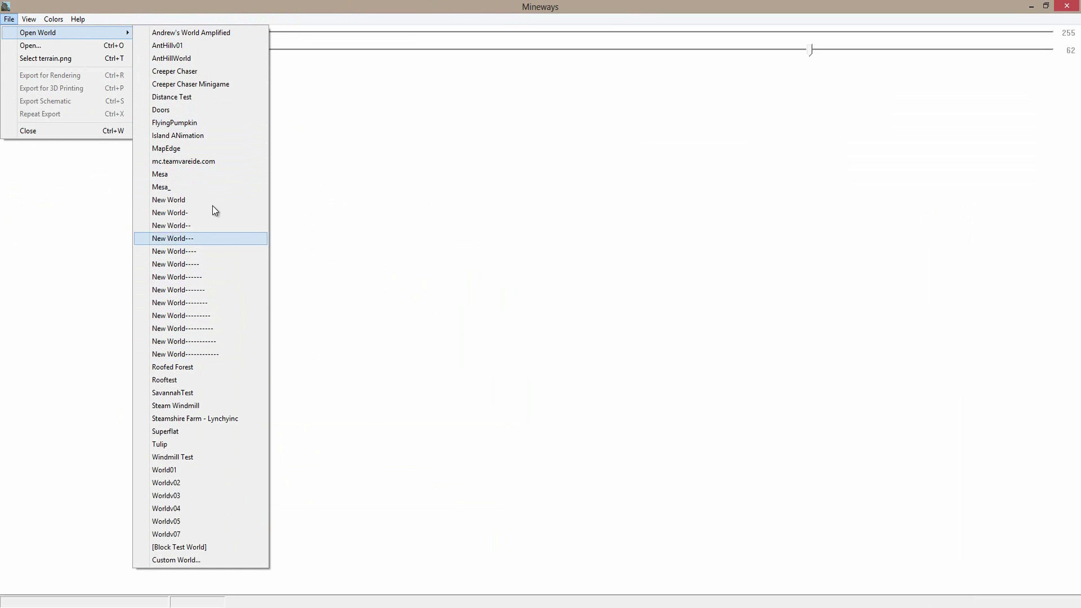
left_click(182, 145)
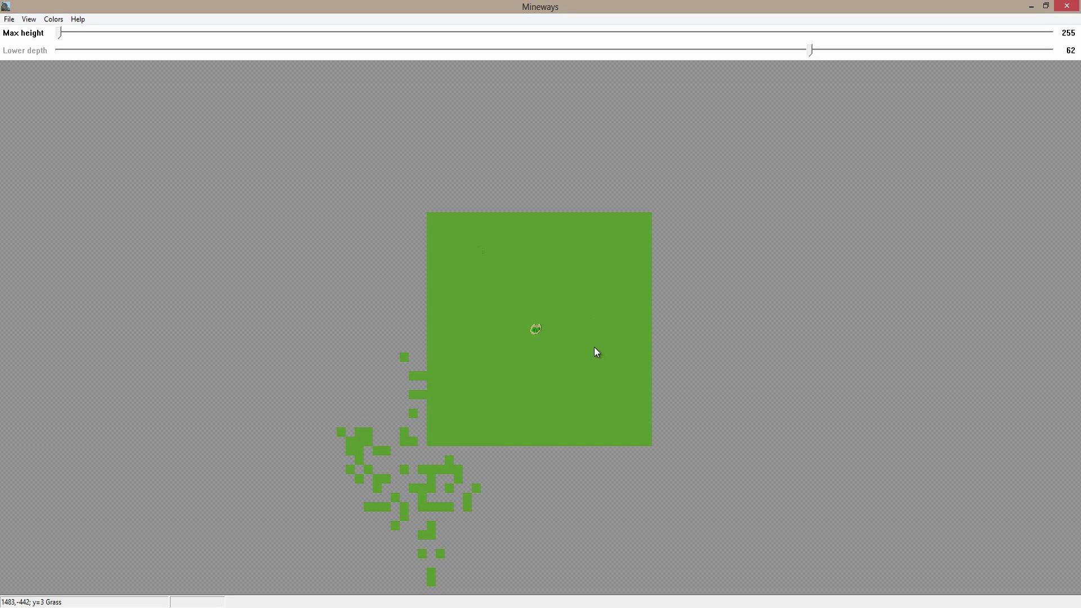
Step: Zoom in on the small sandy island and draw a selection box around it
left_click_drag(557, 350, 504, 296)
scroll(505, 296, "up", 3)
left_click_drag(335, 239, 508, 313)
scroll(451, 362, "up", 2)
scroll(415, 309, "up", 1)
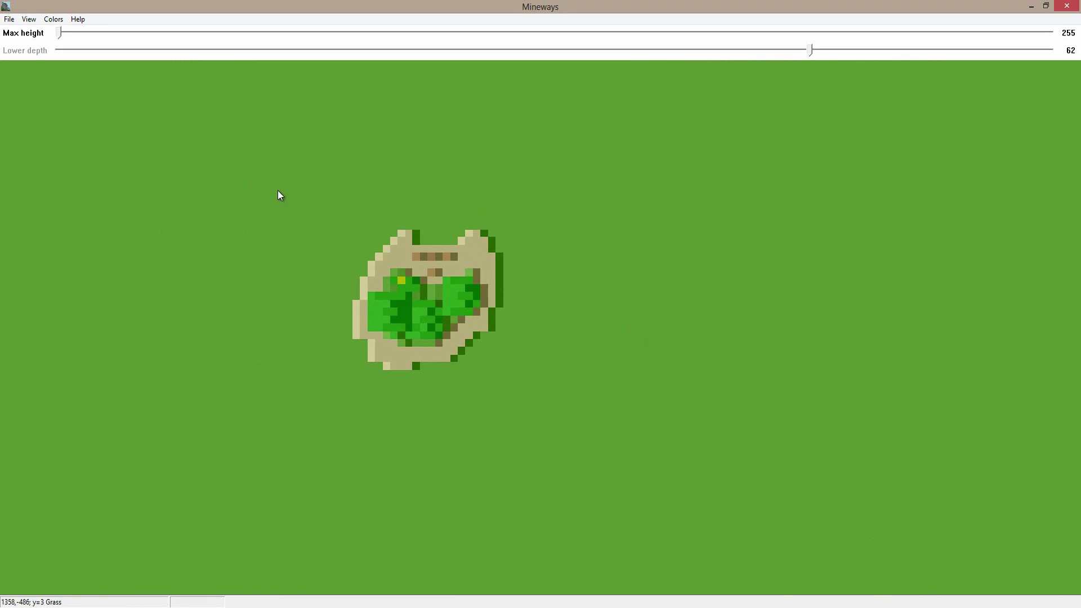
right_click_drag(299, 192, 556, 409)
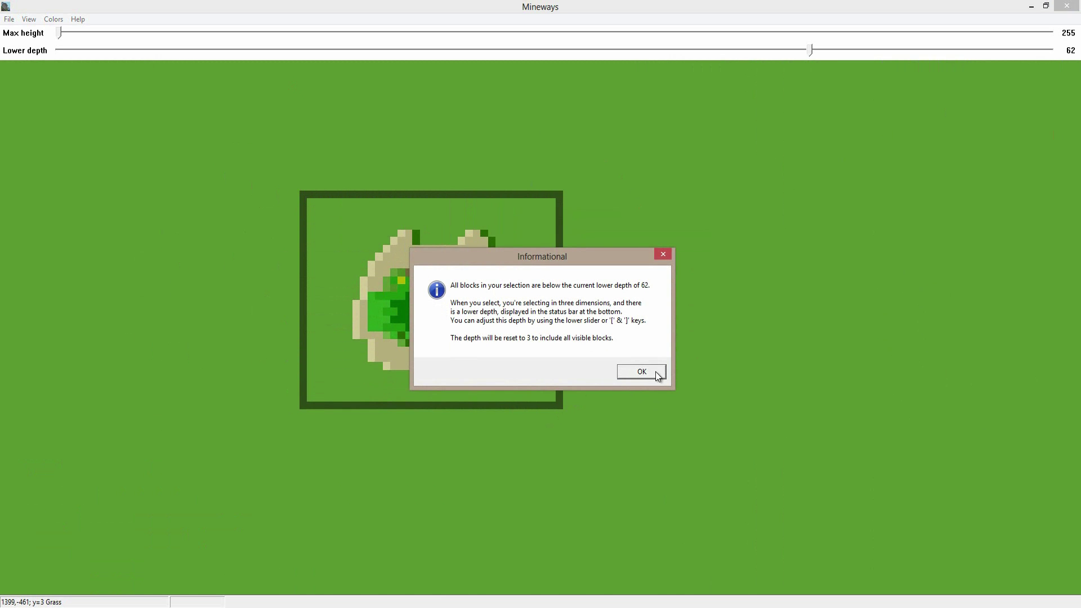
Step: Dismiss the depth-reset notice and raise the lower depth from 3 to 4
left_click(651, 371)
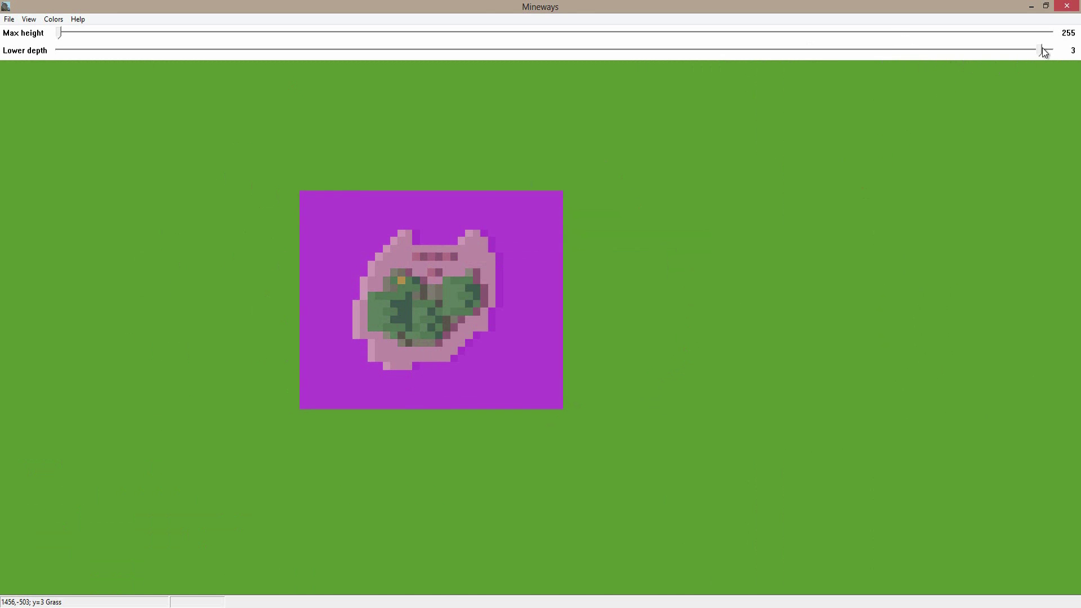
left_click_drag(1039, 50, 1038, 53)
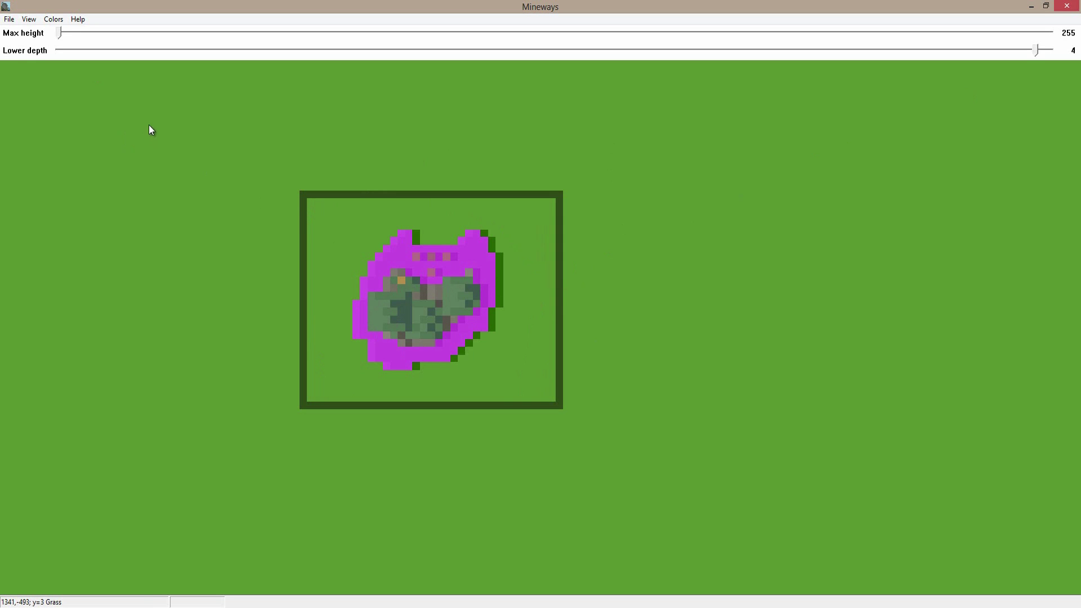
Step: Load terrain.png as the terrain texture file
left_click(10, 19)
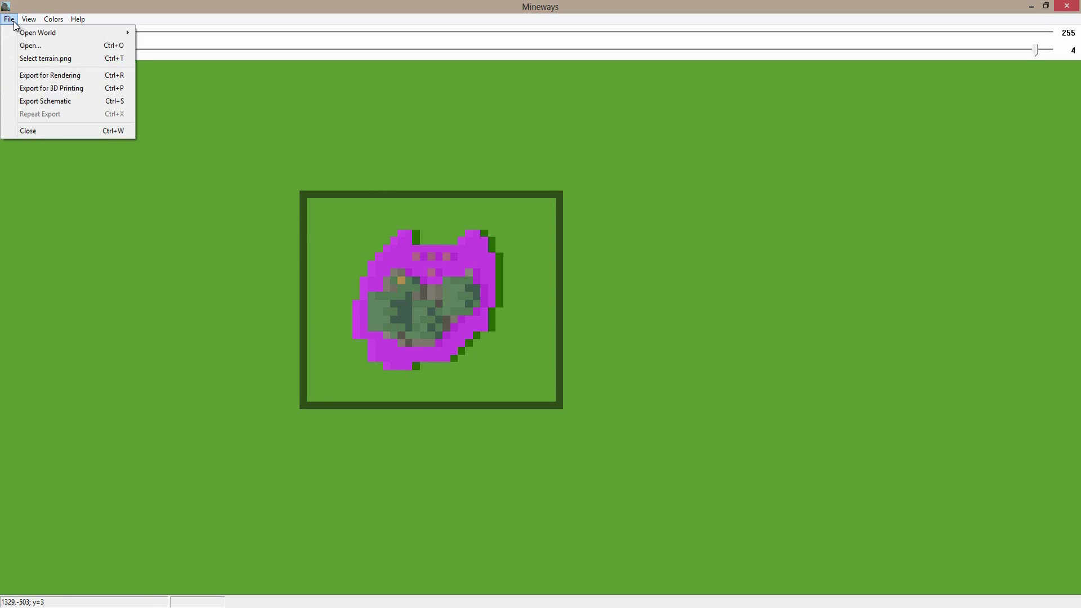
left_click(33, 59)
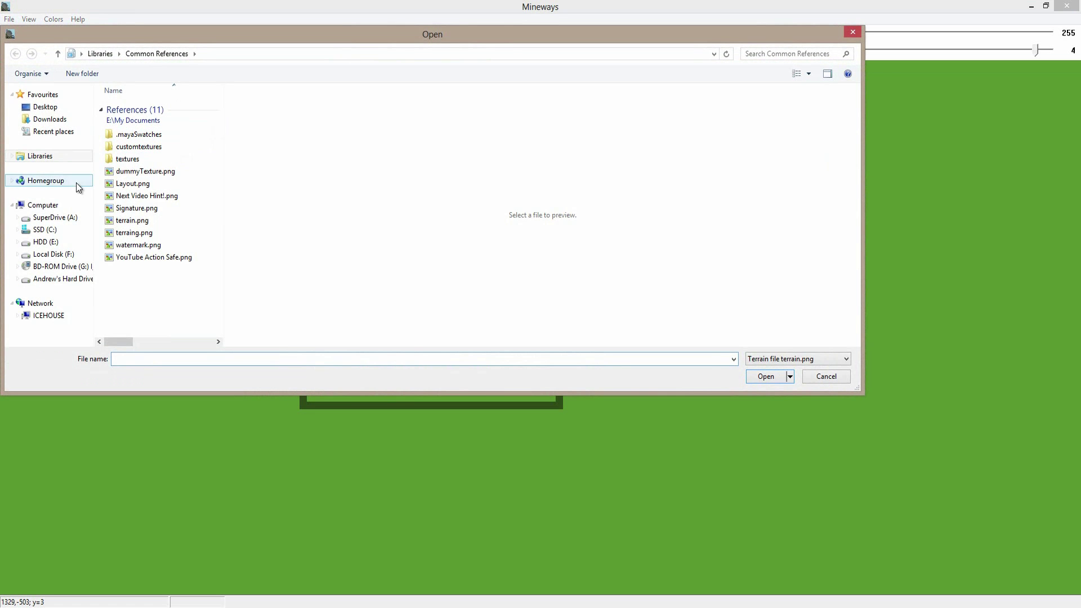
double_click(129, 221)
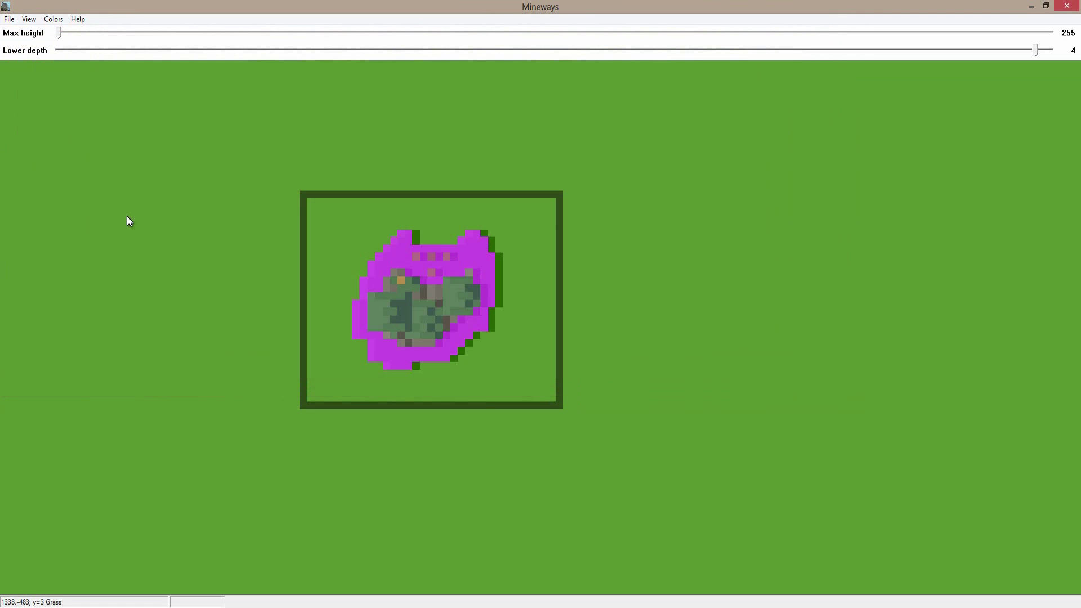
Step: Start Export for Rendering and browse to HDD (E:) > VFX > Island Animation > Maya Models
left_click(9, 20)
left_click(50, 79)
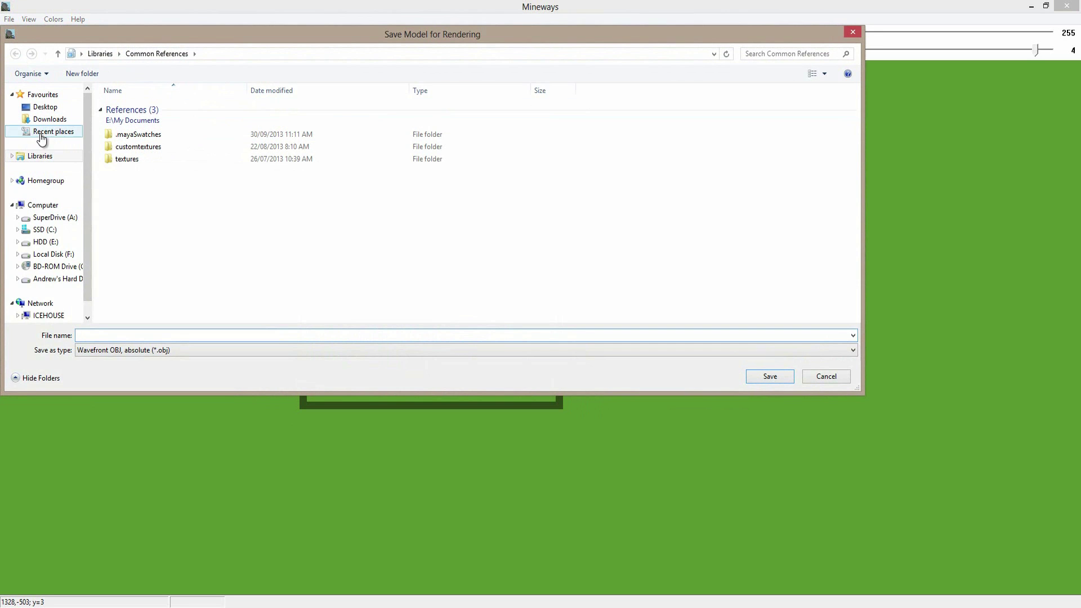
left_click(54, 242)
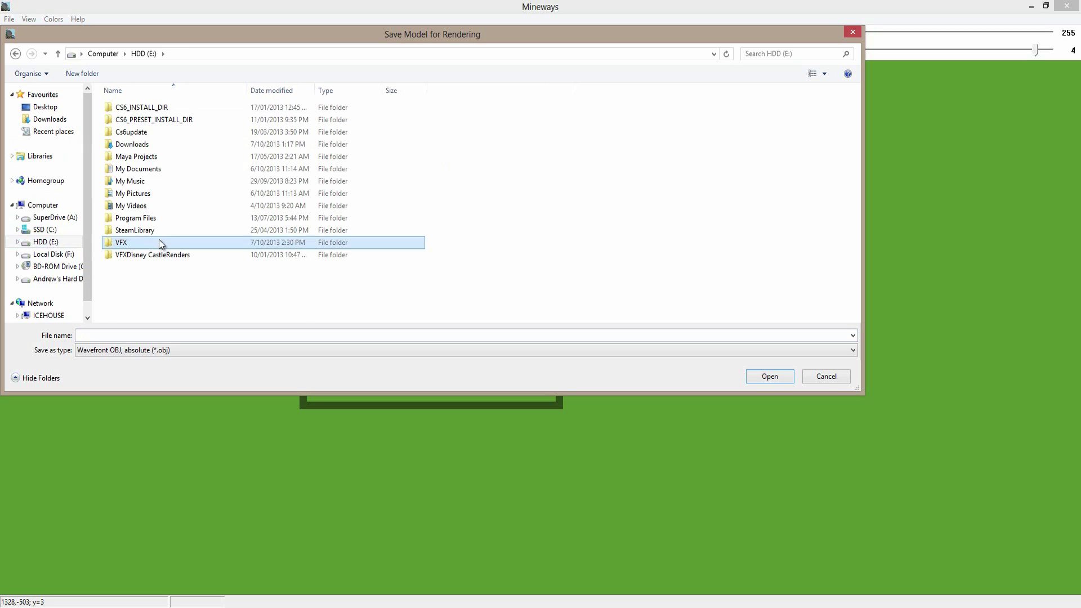
double_click(171, 245)
scroll(167, 220, "down", 3)
scroll(167, 225, "down", 3)
double_click(158, 205)
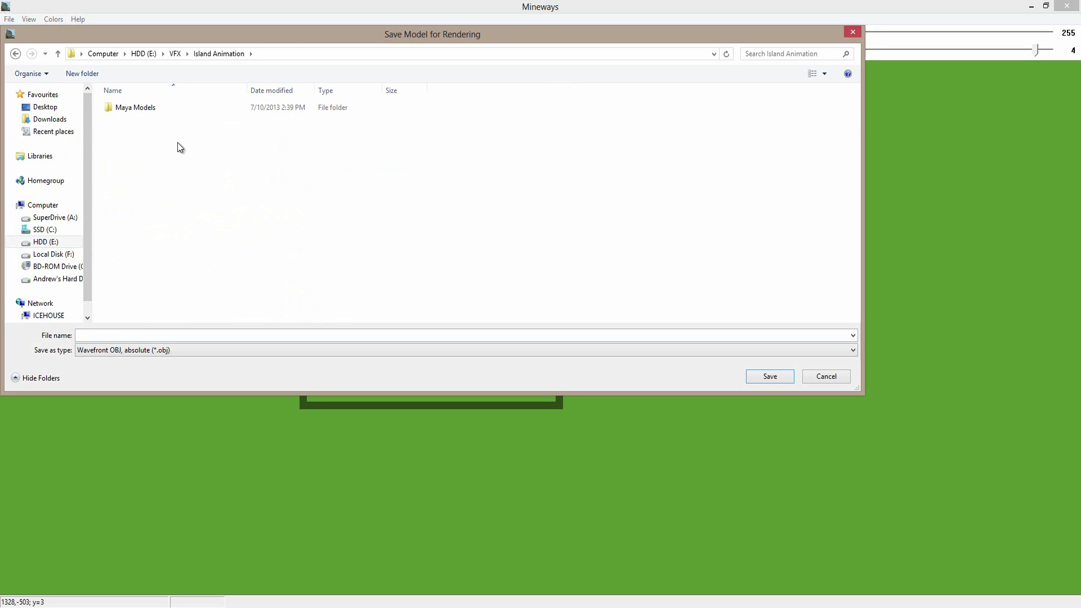
double_click(150, 108)
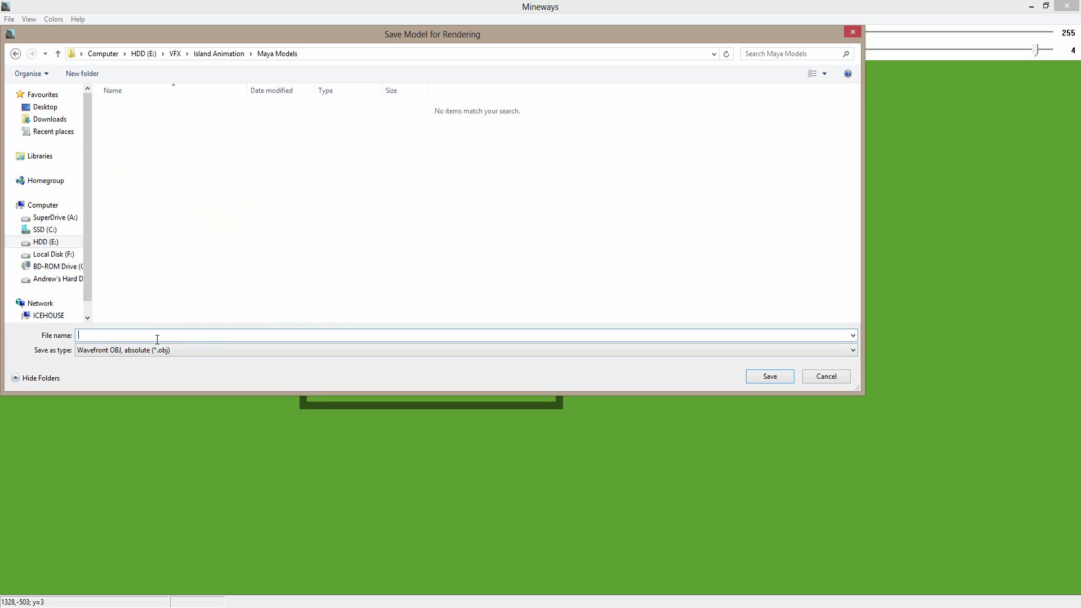
Step: Save the export as Modelv01 and accept the export settings
left_click(157, 336)
type("Modelv01")
left_click(774, 379)
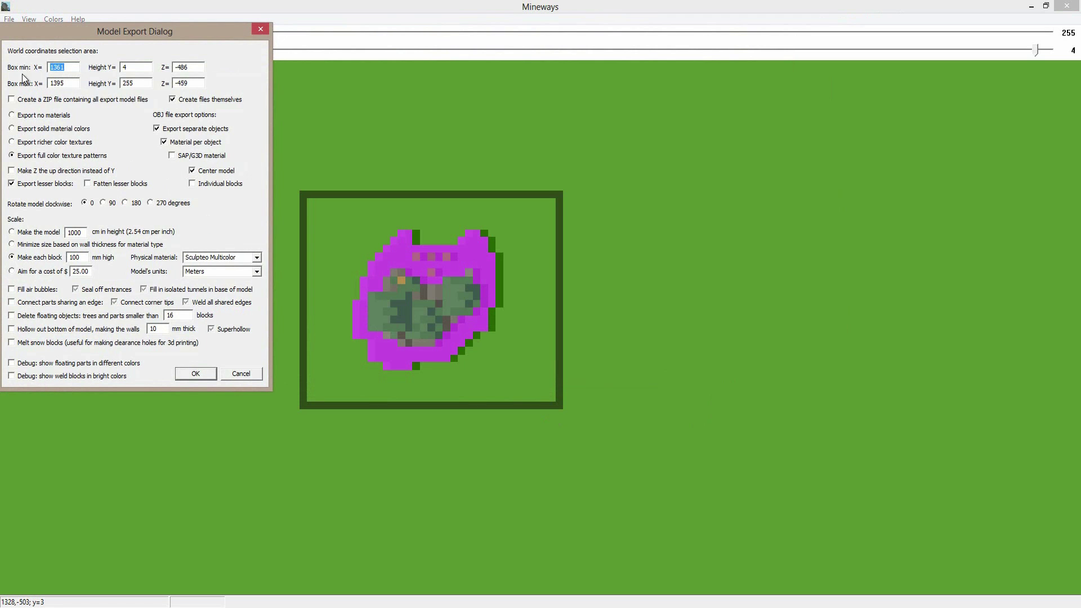
left_click(197, 374)
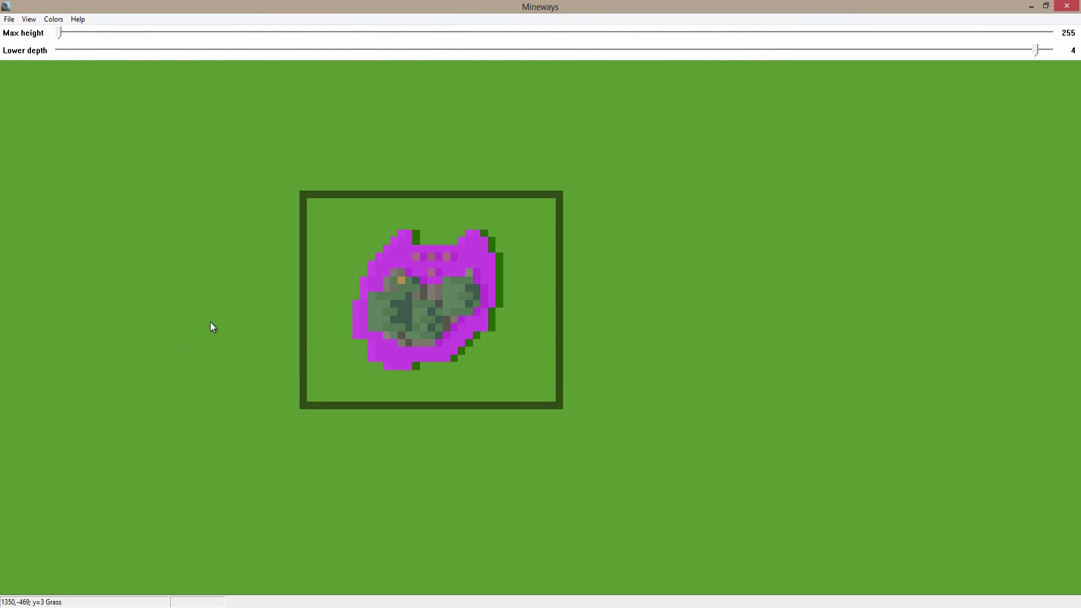
Step: In Maya, start an import and browse to the Island Animation > Maya Models folder
key("alt+Tab")
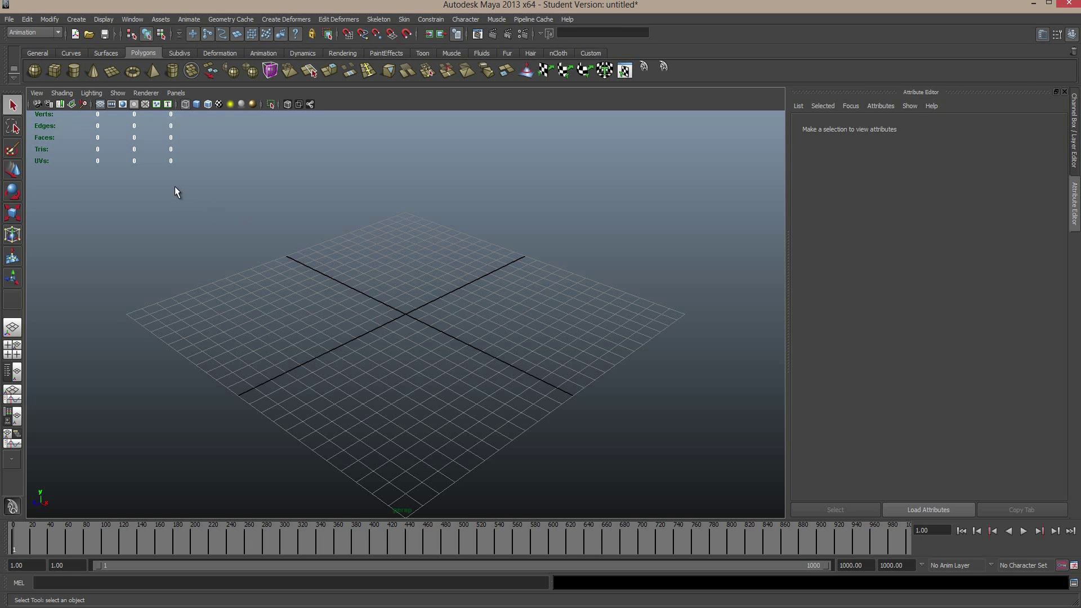
left_click(10, 20)
left_click(71, 120)
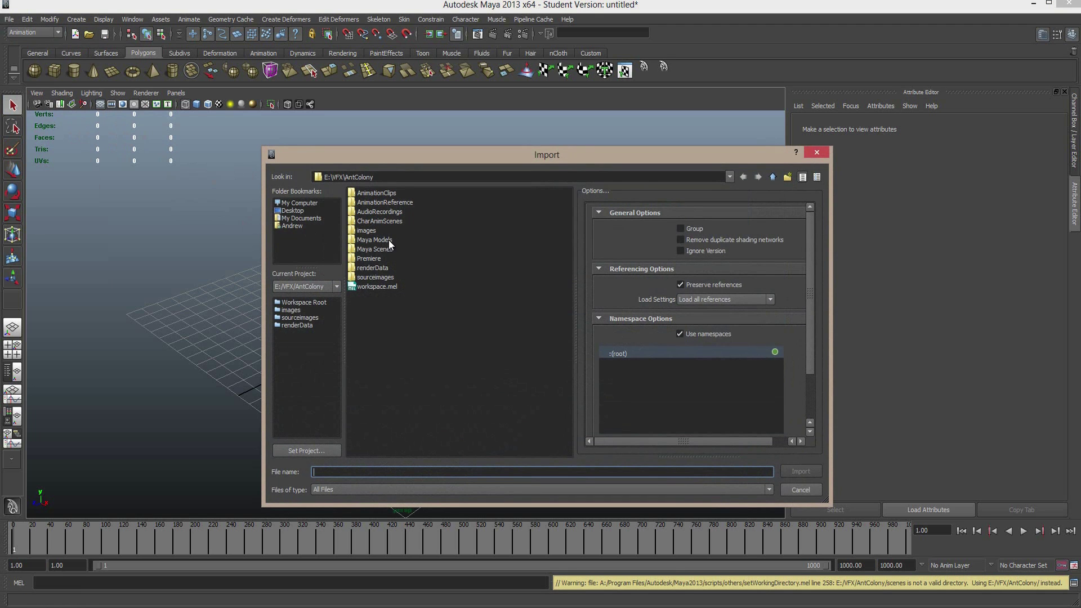
left_click(773, 178)
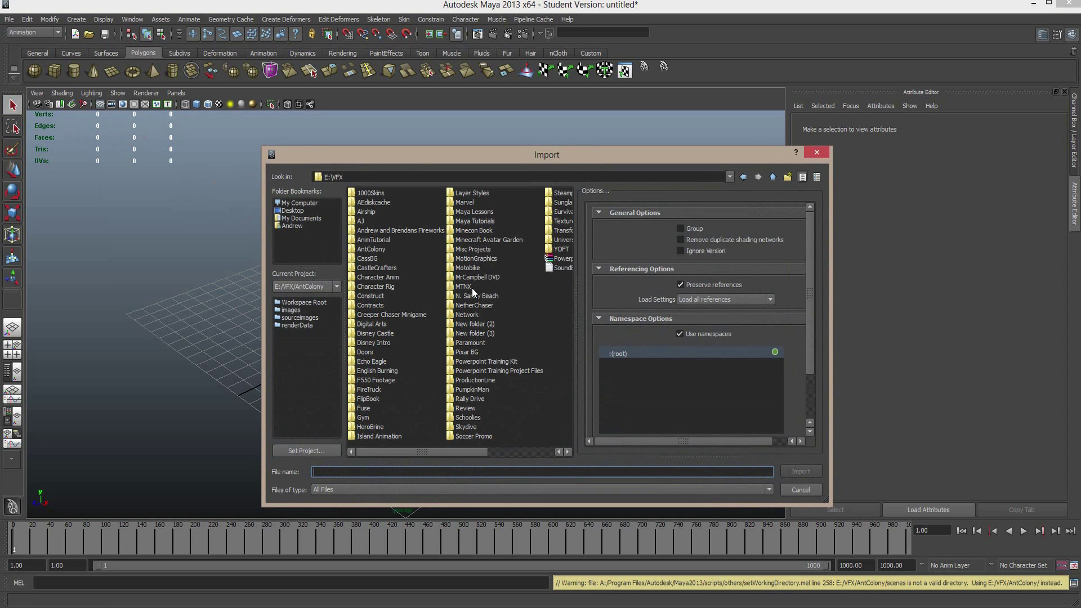
double_click(378, 436)
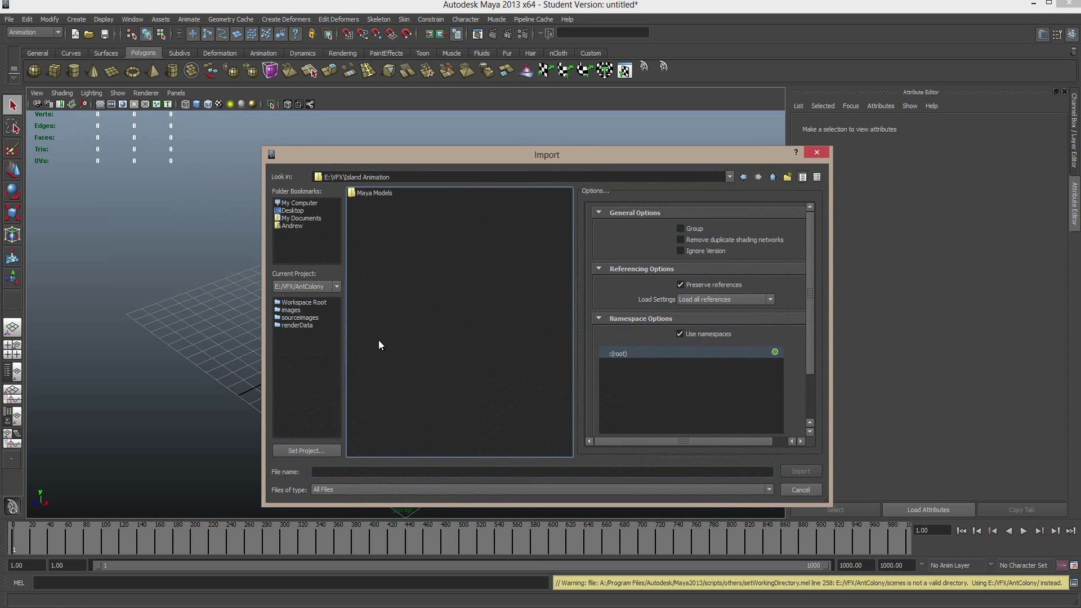
double_click(369, 192)
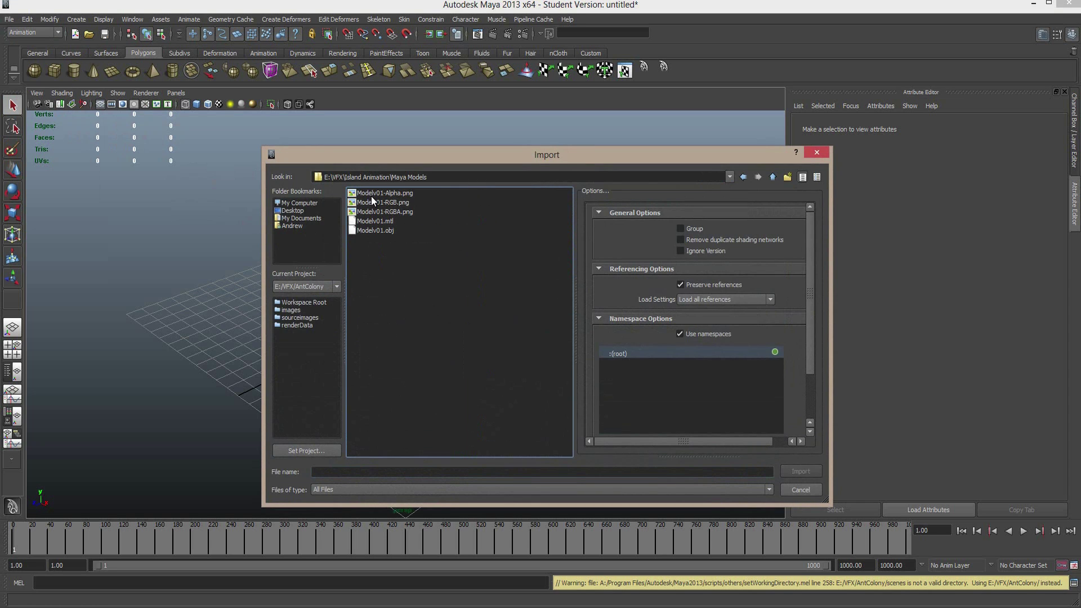
Step: Import Modelv01.obj and tumble and zoom the perspective view onto it
left_click(376, 231)
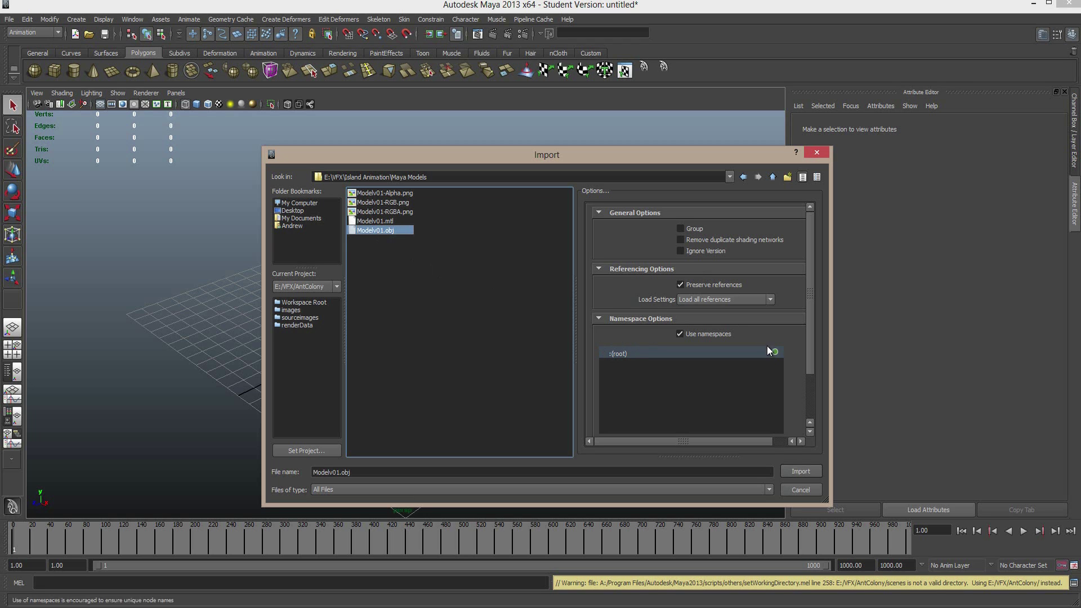
left_click(795, 471)
mouse_move(392, 349)
left_mouse_down("alt")
mouse_move(381, 383)
mouse_move(403, 447)
mouse_move(381, 400)
mouse_move(396, 362)
left_mouse_up("alt")
scroll(437, 374, "up", 5)
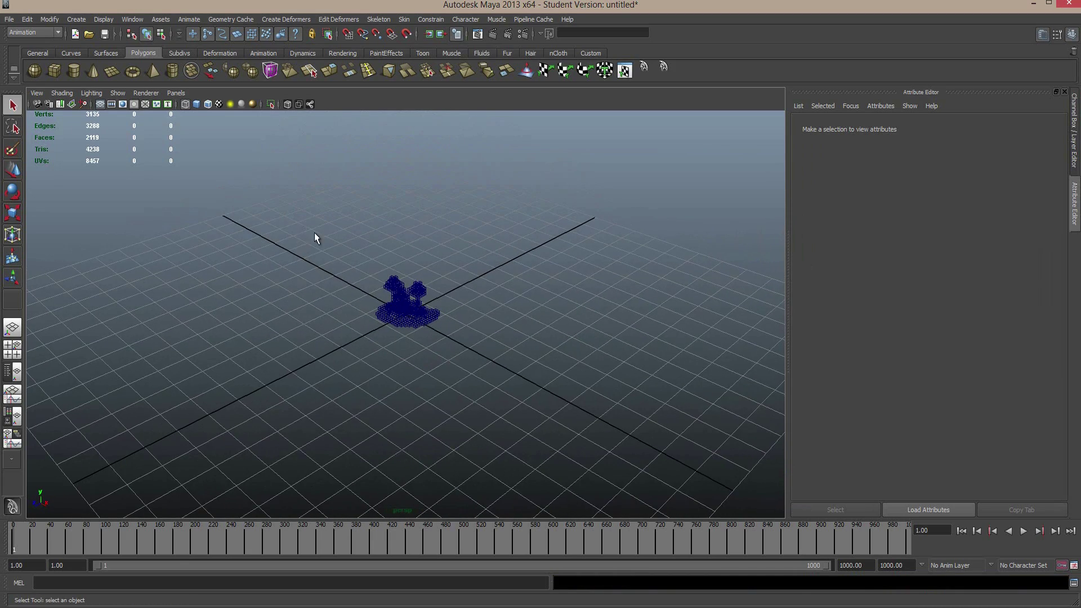
Step: Group all the imported island pieces and rename the group to Island_GRP
left_click_drag(301, 340, 526, 385)
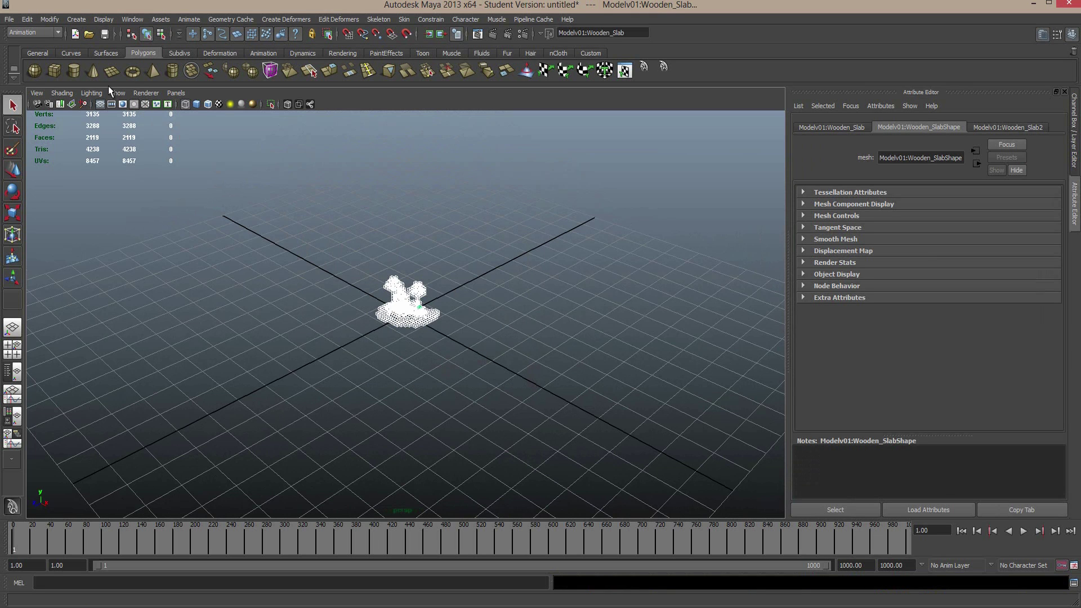
left_click(28, 20)
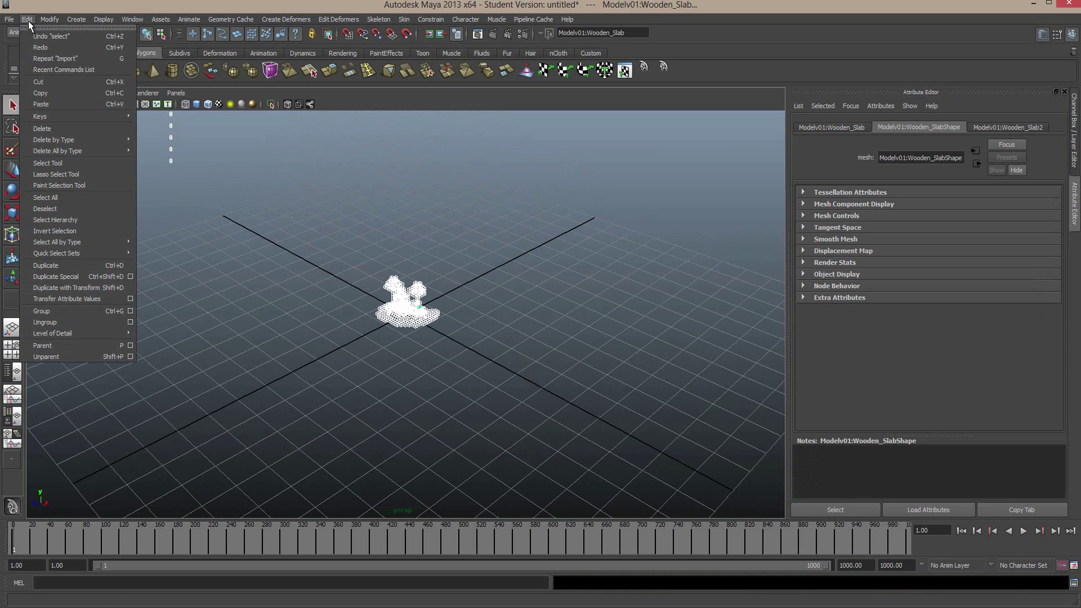
left_click(74, 310)
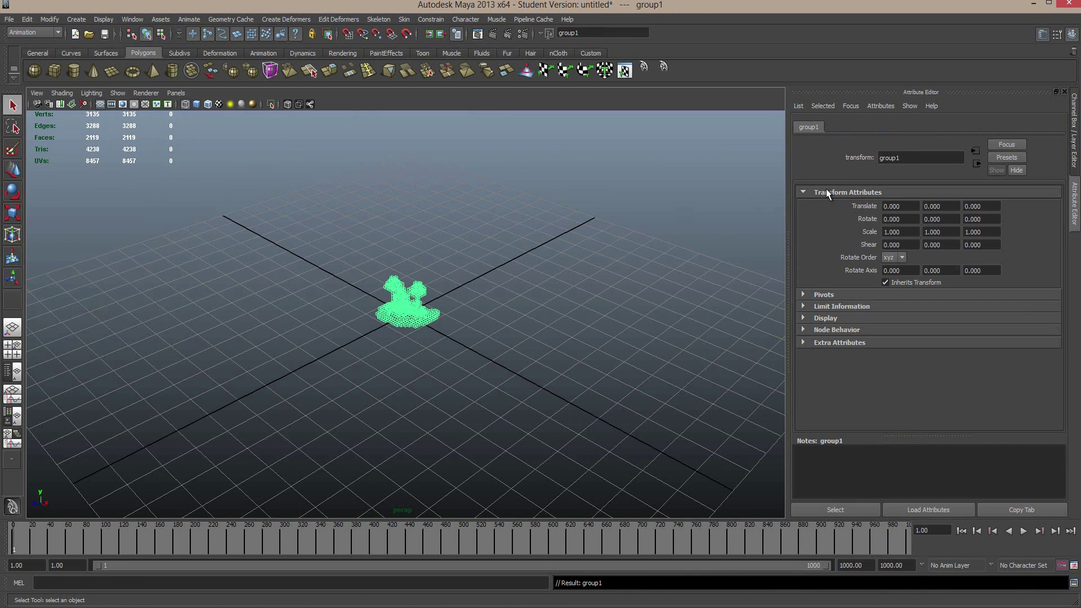
double_click(911, 158)
type("Island_GRP")
key("Return")
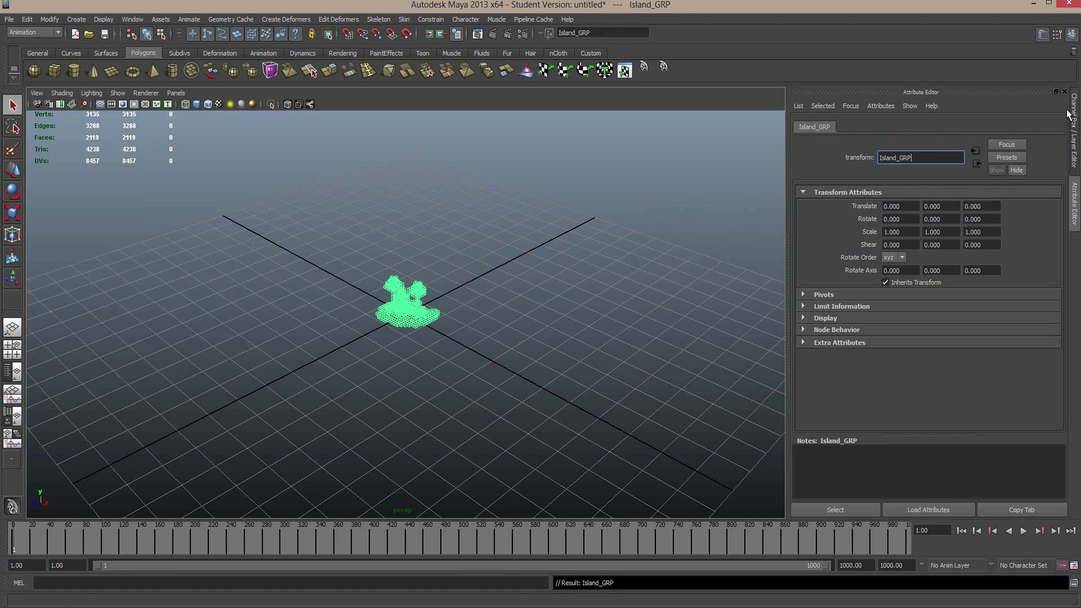
Step: Set Island_GRP's Scale X, Y and Z to 100 and reframe the enlarged island
left_click(1070, 138)
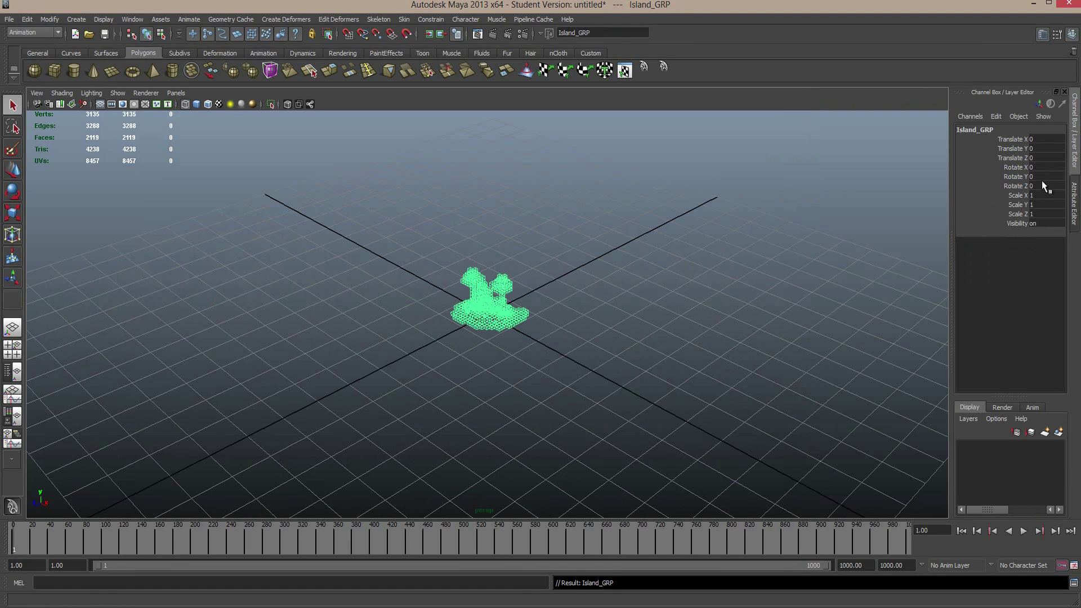
left_click(1034, 214)
type("100")
key("Return")
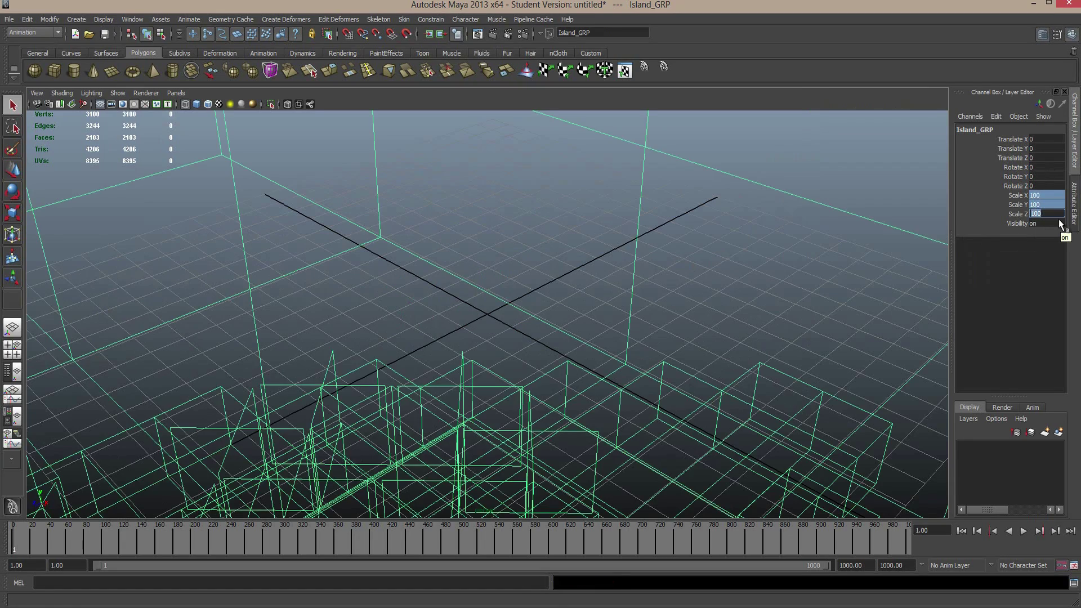
scroll(407, 304, "down", 10)
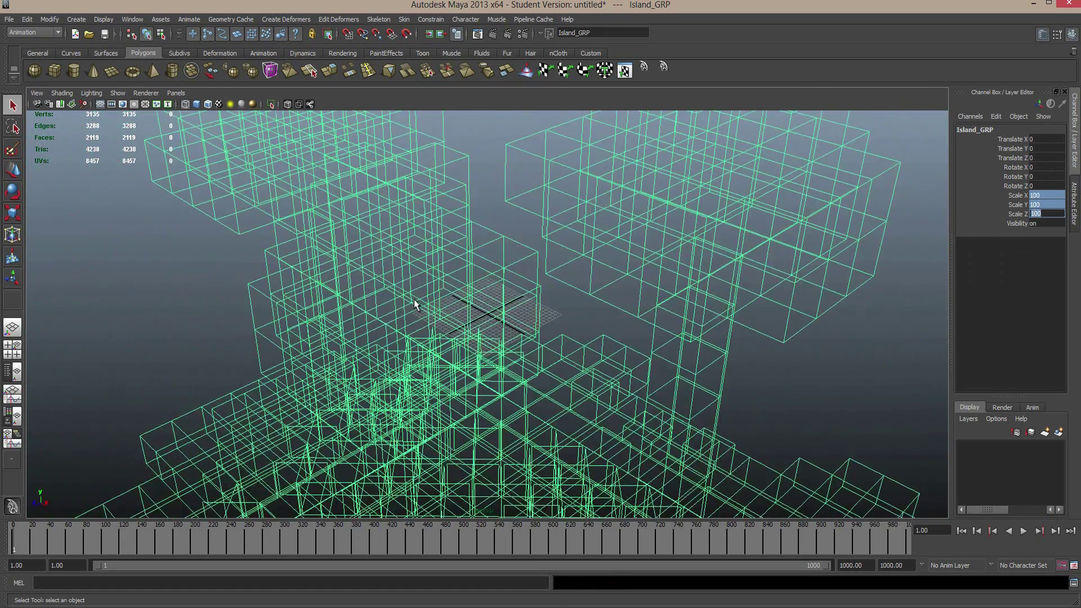
scroll(418, 305, "down", 5)
mouse_move(615, 333)
left_mouse_down("alt")
mouse_move(627, 321)
mouse_move(569, 315)
mouse_move(494, 366)
mouse_move(636, 360)
mouse_move(653, 345)
mouse_move(645, 325)
mouse_move(453, 342)
mouse_move(431, 330)
mouse_move(629, 344)
left_mouse_up("alt")
scroll(636, 332, "up", 8)
middle_click_drag(644, 359, 612, 304, "alt")
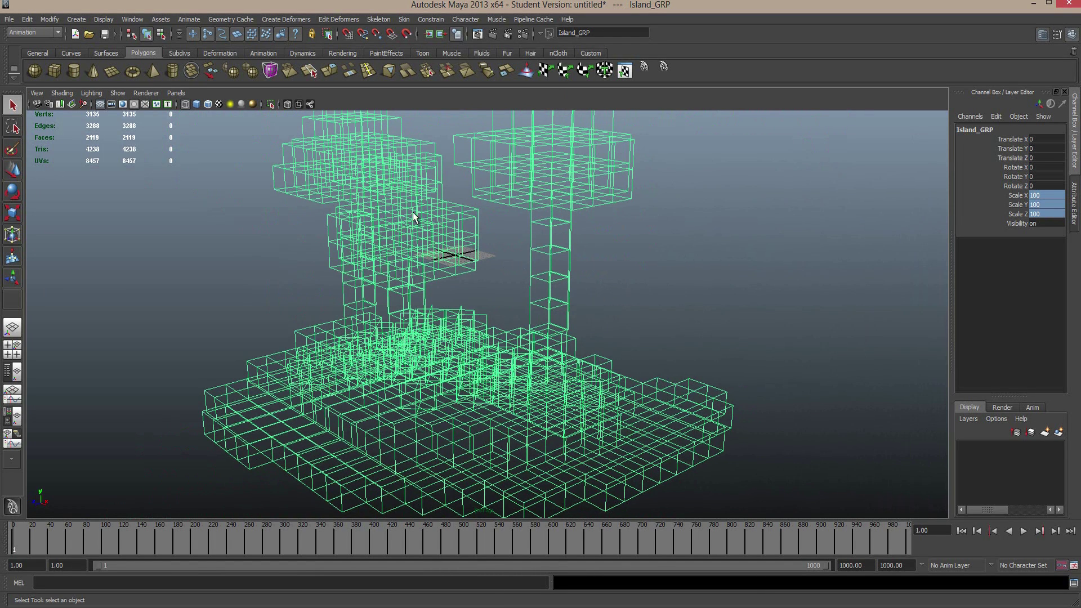
Step: Freeze Island_GRP's transformations so its scale reads 1, then deselect it
left_click(50, 19)
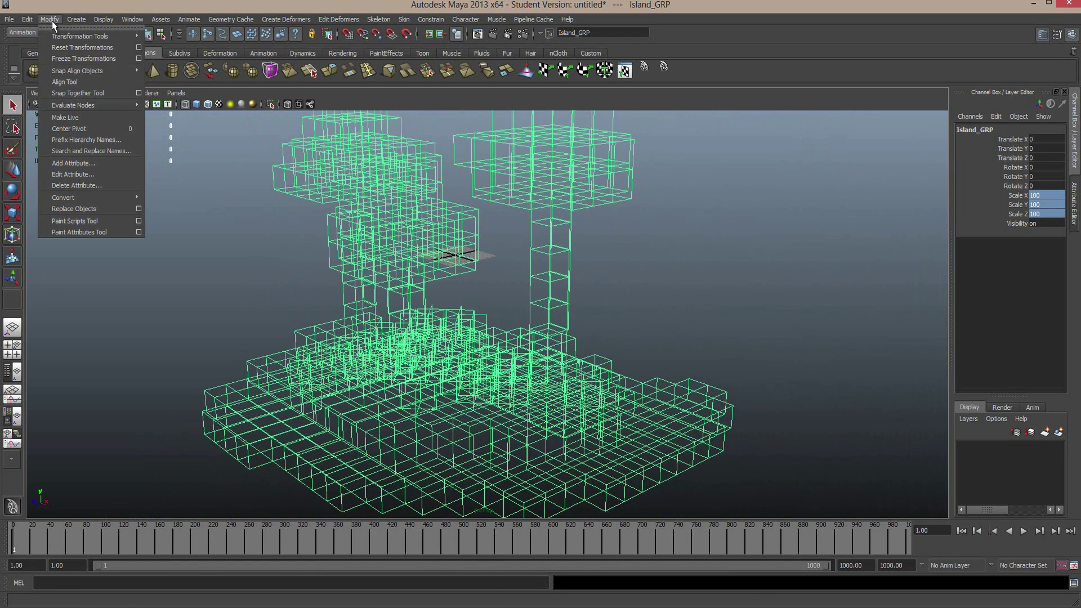
left_click(75, 57)
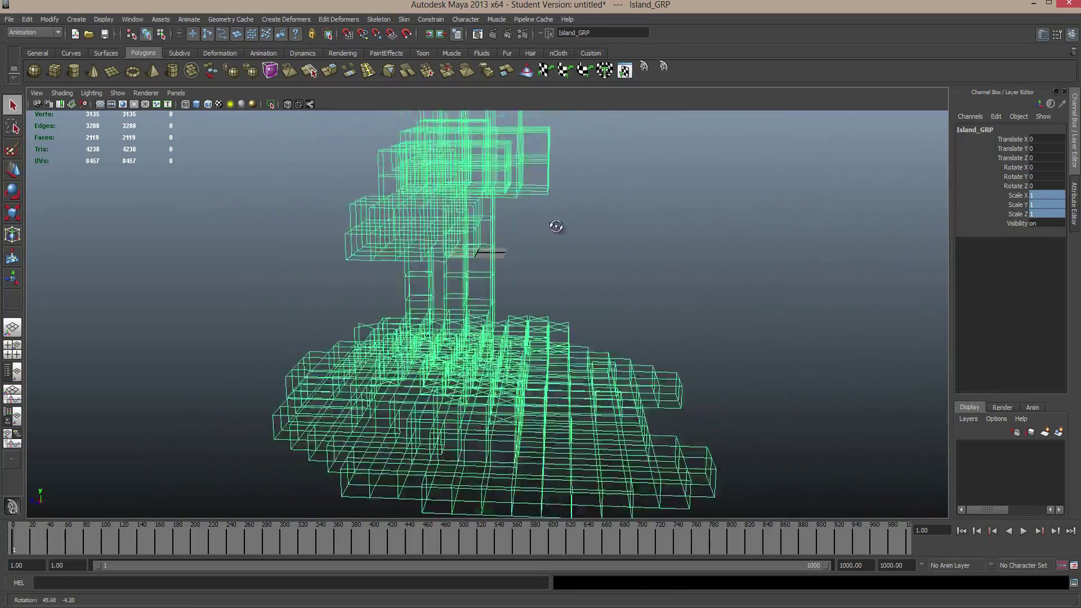
left_click_drag(540, 227, 401, 242, "alt")
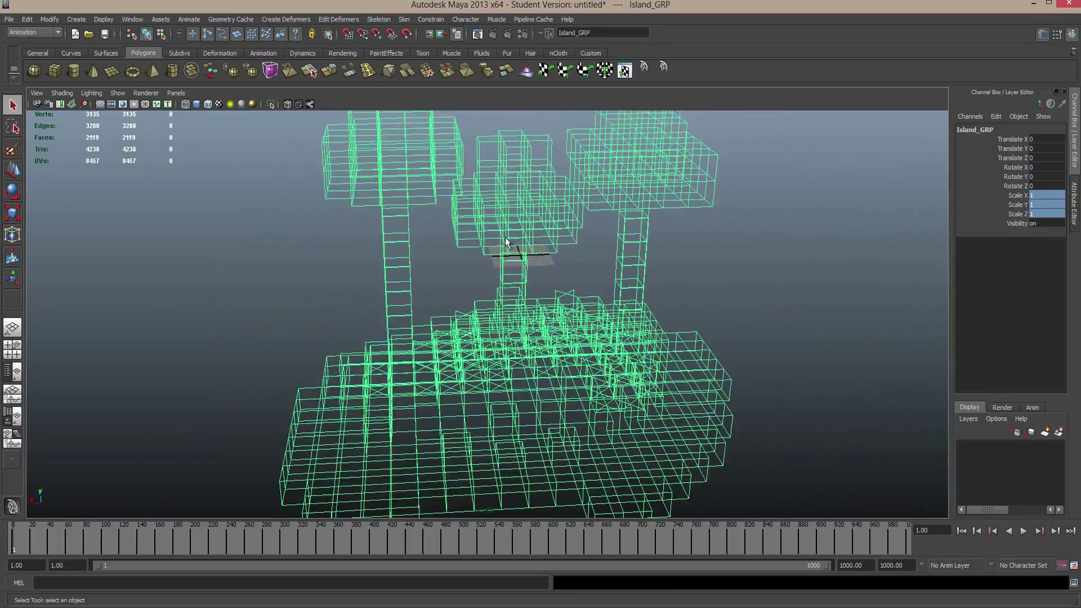
left_click(731, 295)
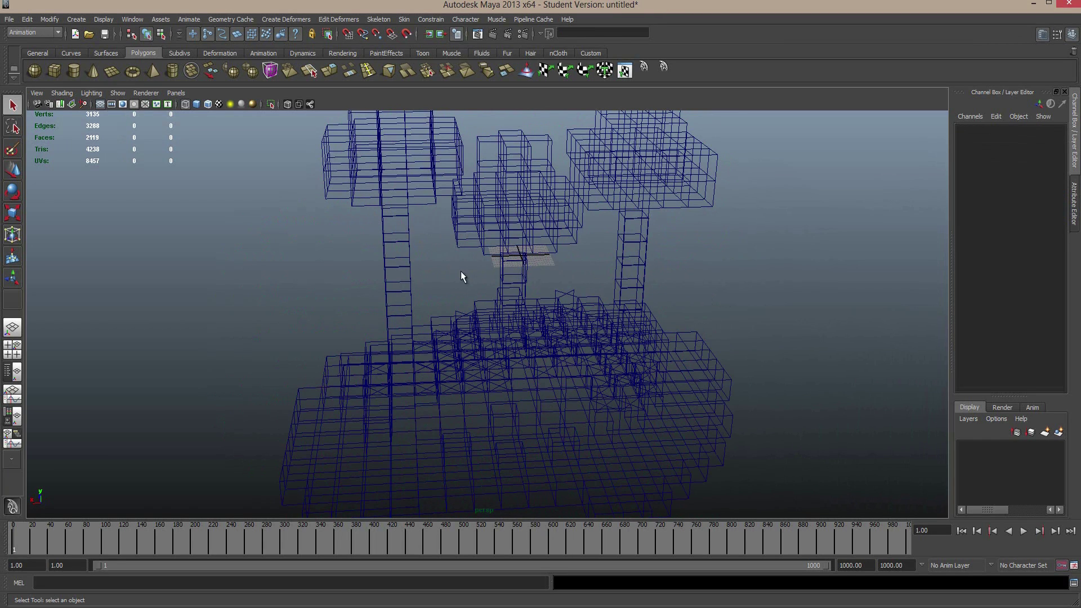
left_click_drag(505, 291, 478, 335, "alt")
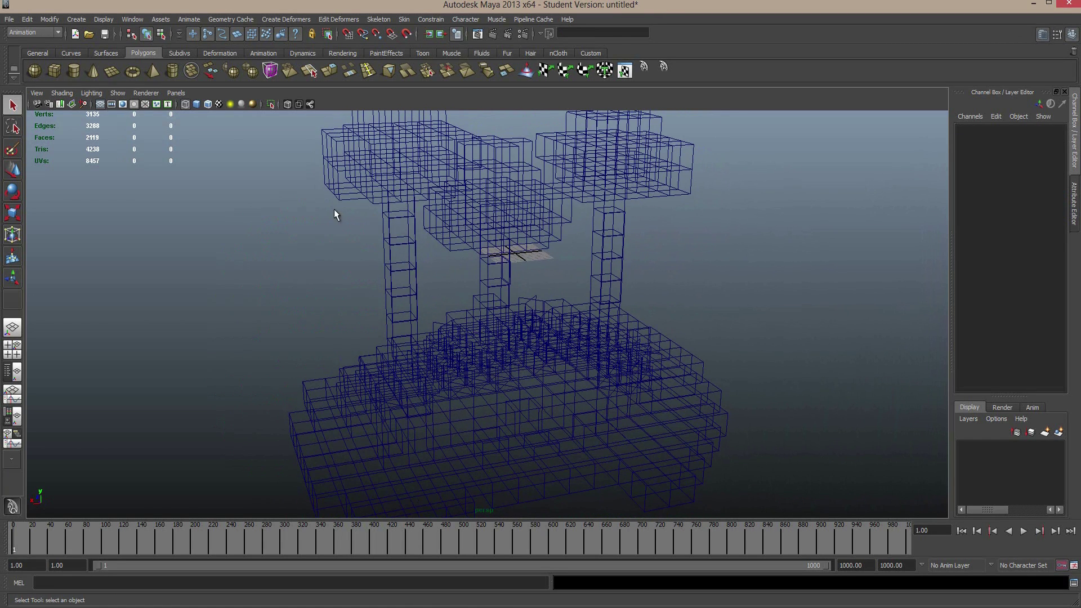
Step: Switch the viewport to Smooth Shade All with Wireframe on Shaded turned off
left_click(197, 104)
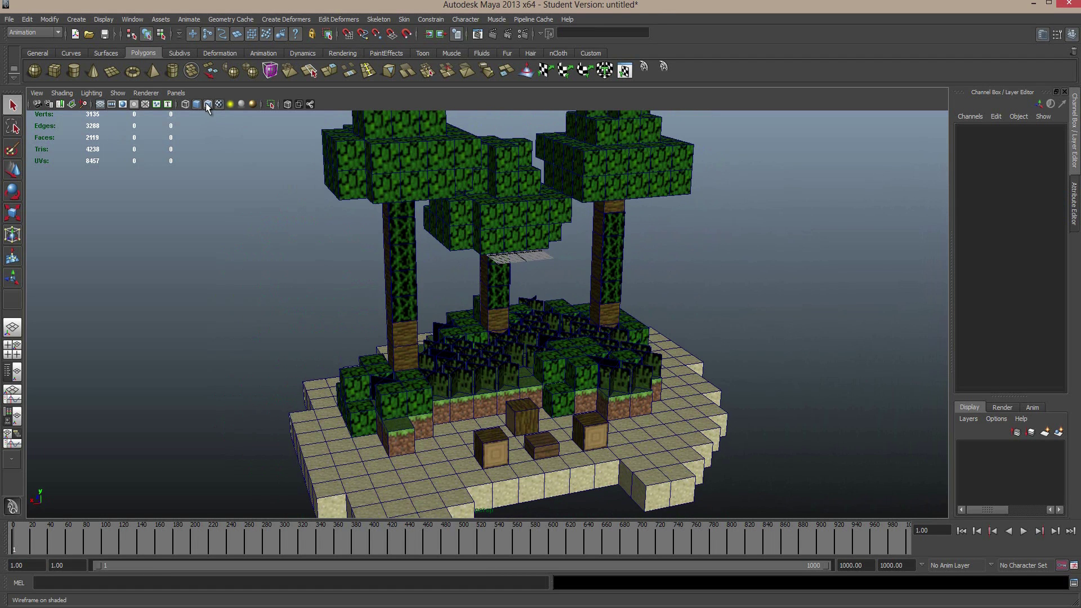
left_click(207, 104)
left_click_drag(680, 281, 447, 298, "alt")
right_click_drag(447, 299, 529, 296, "alt")
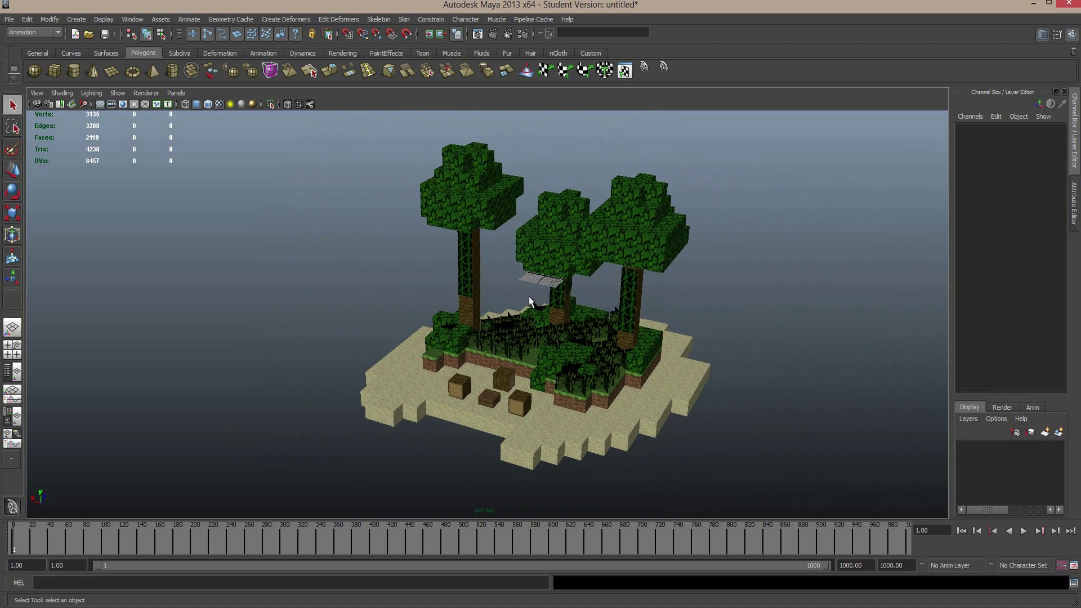
left_click_drag(472, 267, 447, 300, "alt")
Step: Orbit, dolly and track around the textured island to inspect it from several angles
middle_click_drag(490, 287, 406, 270, "alt")
left_click_drag(407, 270, 457, 281, "alt")
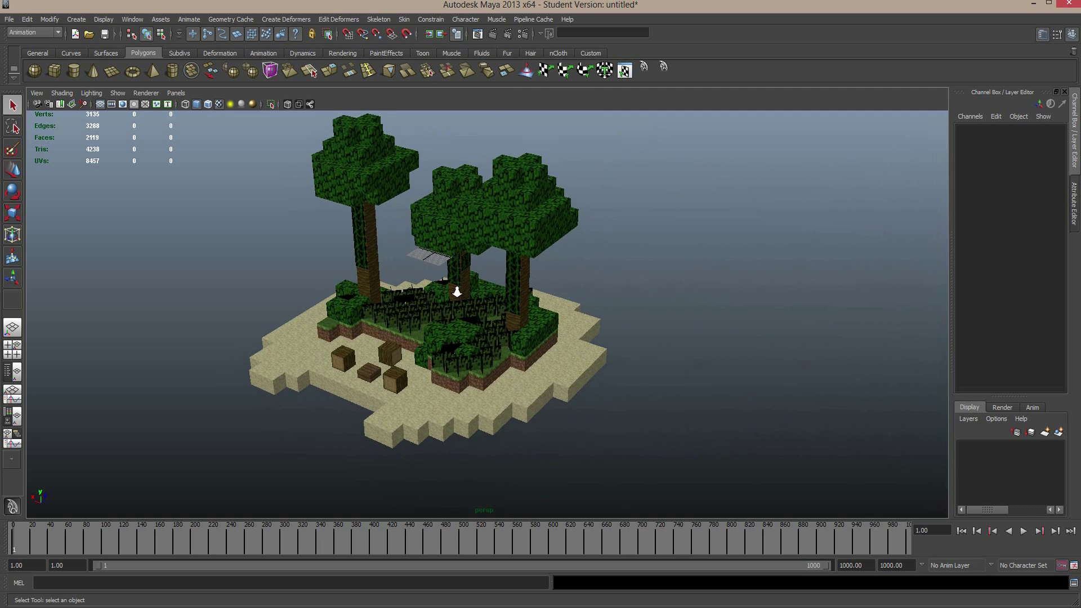
right_click_drag(449, 284, 440, 325, "alt")
right_click_drag(383, 281, 391, 307, "alt")
left_click_drag(391, 307, 460, 286, "alt")
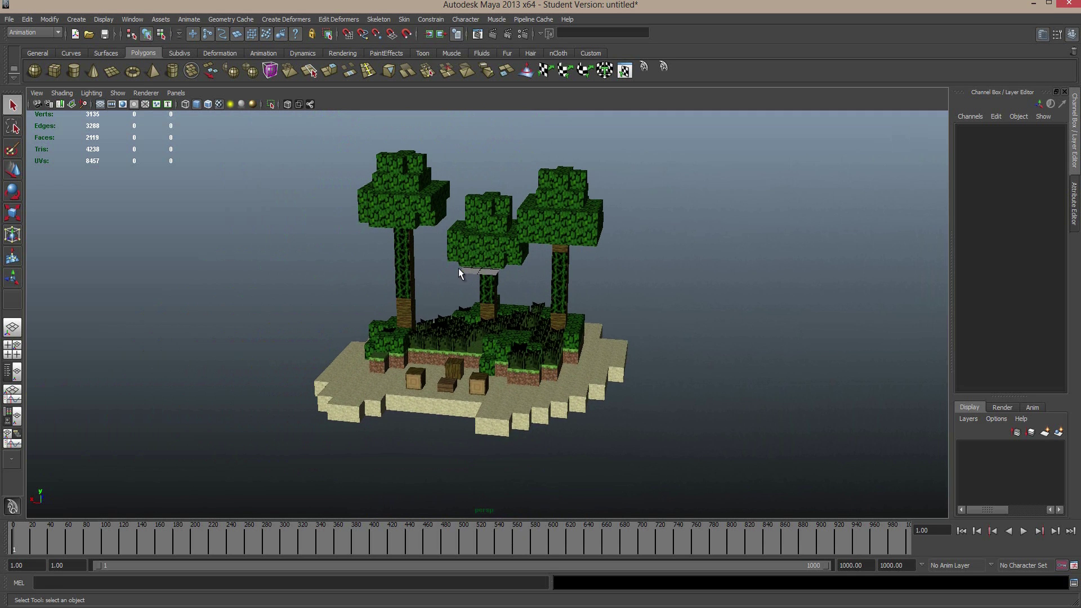
right_click_drag(452, 313, 451, 346, "alt")
scroll(450, 346, "up", 2)
scroll(450, 347, "down", 5)
left_click_drag(478, 368, 454, 349, "alt")
scroll(455, 350, "up", 3)
scroll(454, 349, "down", 2)
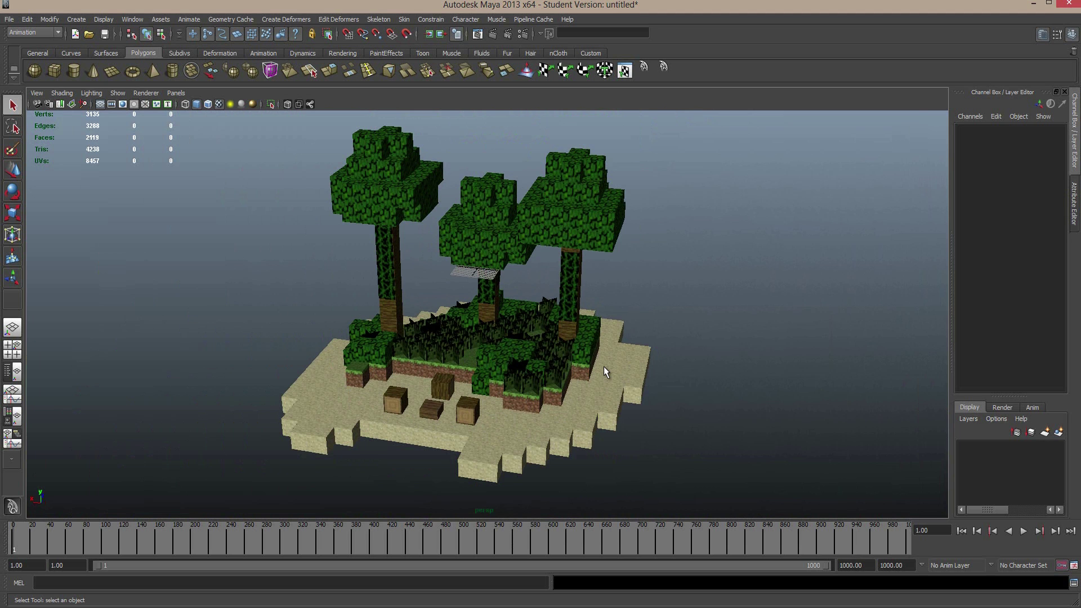
scroll(551, 343, "down", 2)
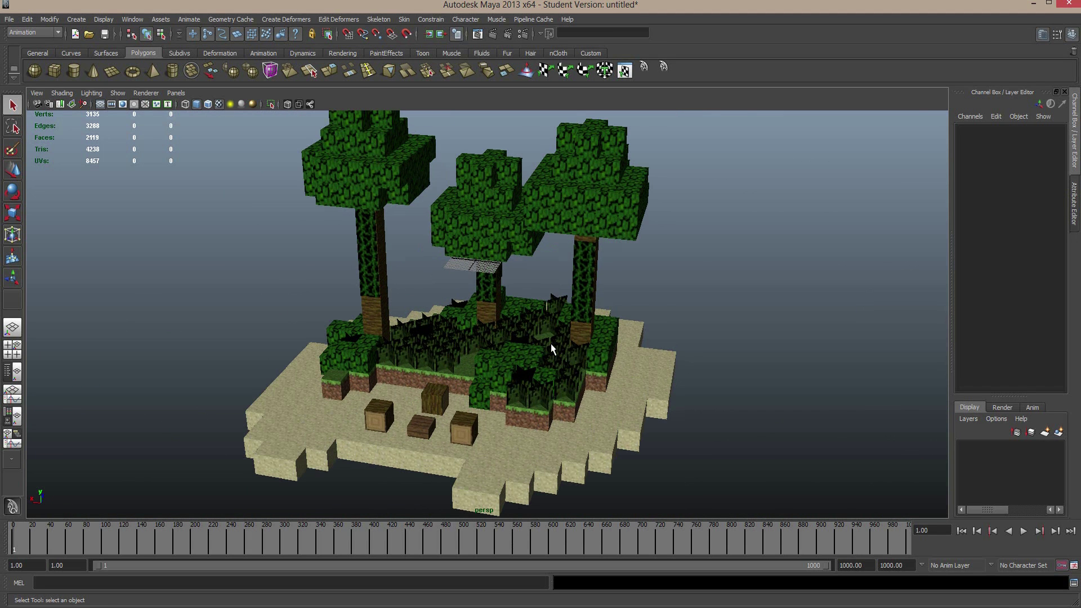
scroll(550, 343, "down", 1)
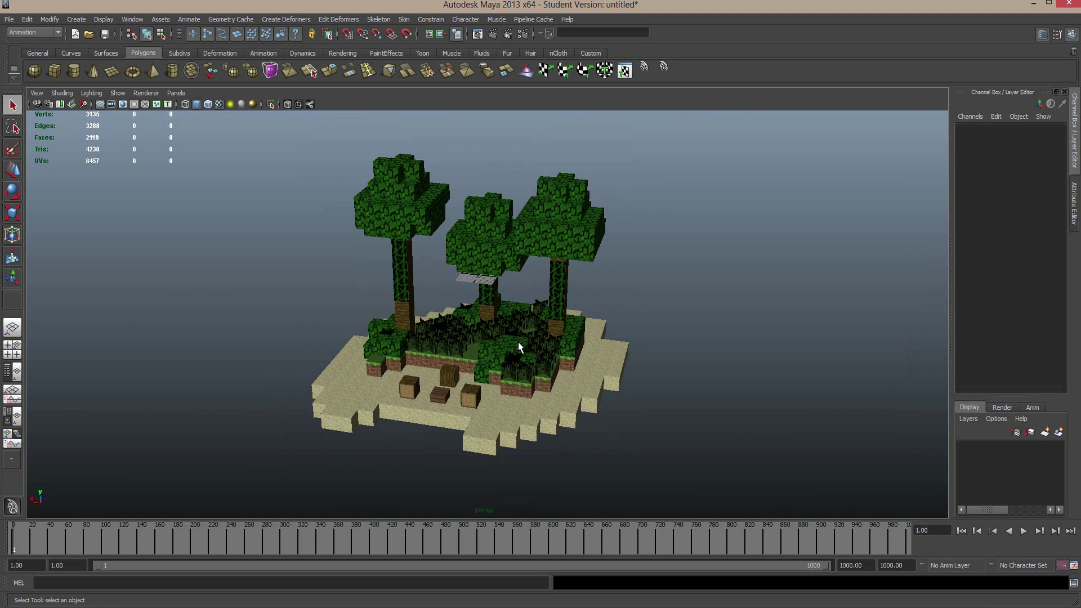